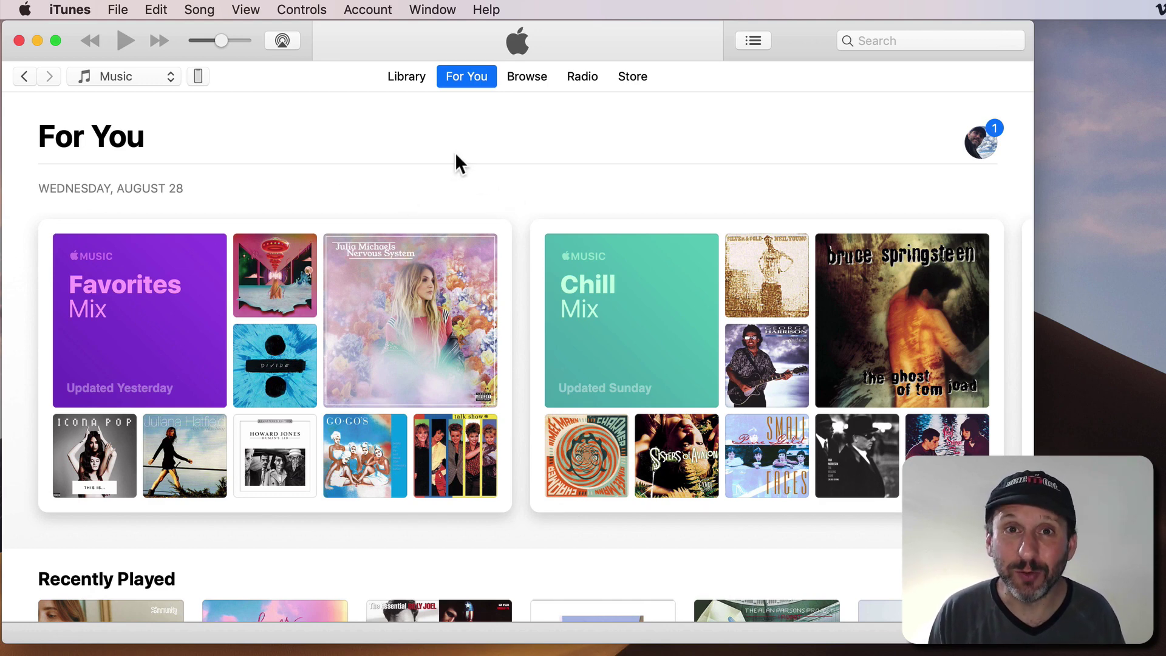
Step: Go to View My Account in iTunes and open the full Purchase History with its date-range menu
click(367, 10)
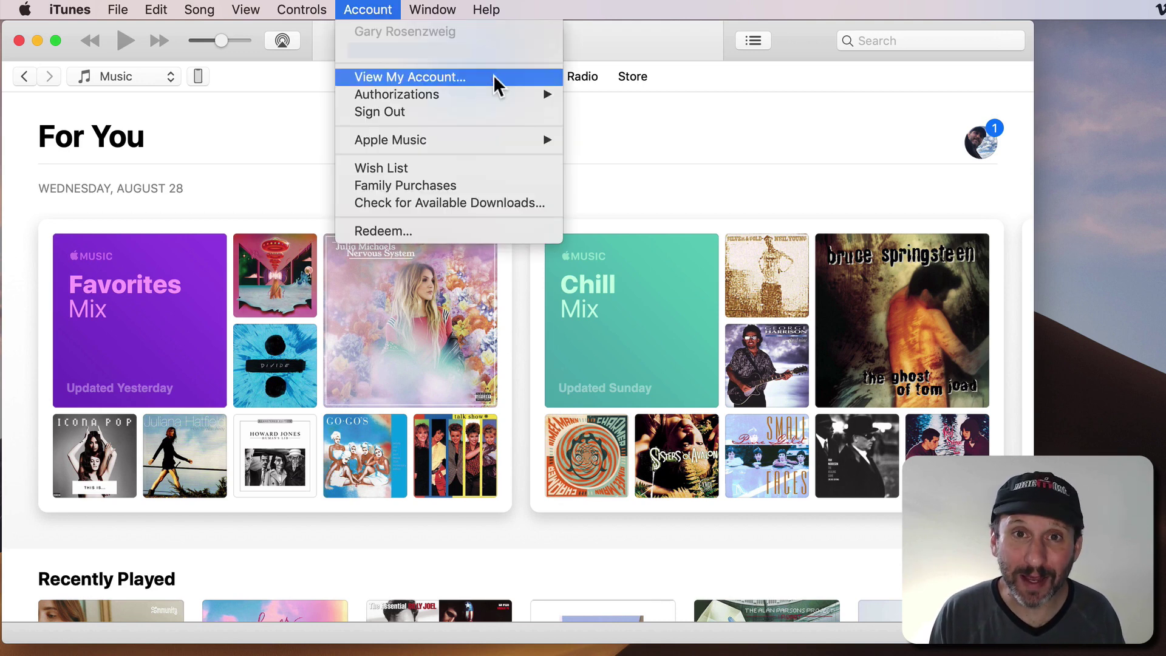
click(496, 85)
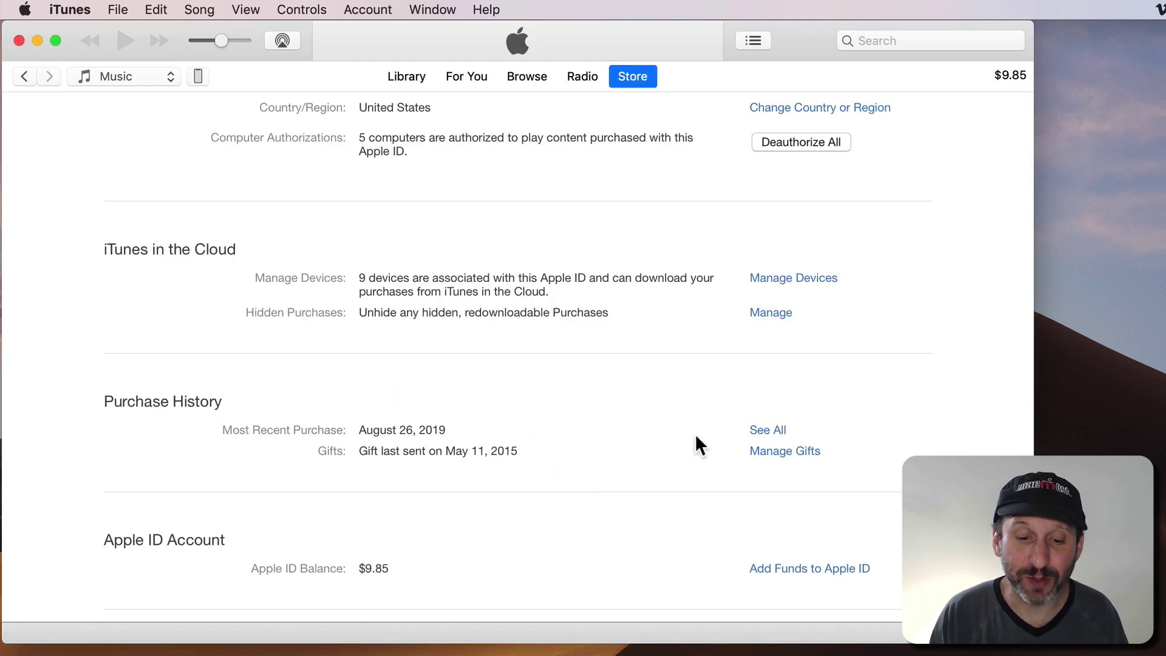
click(767, 430)
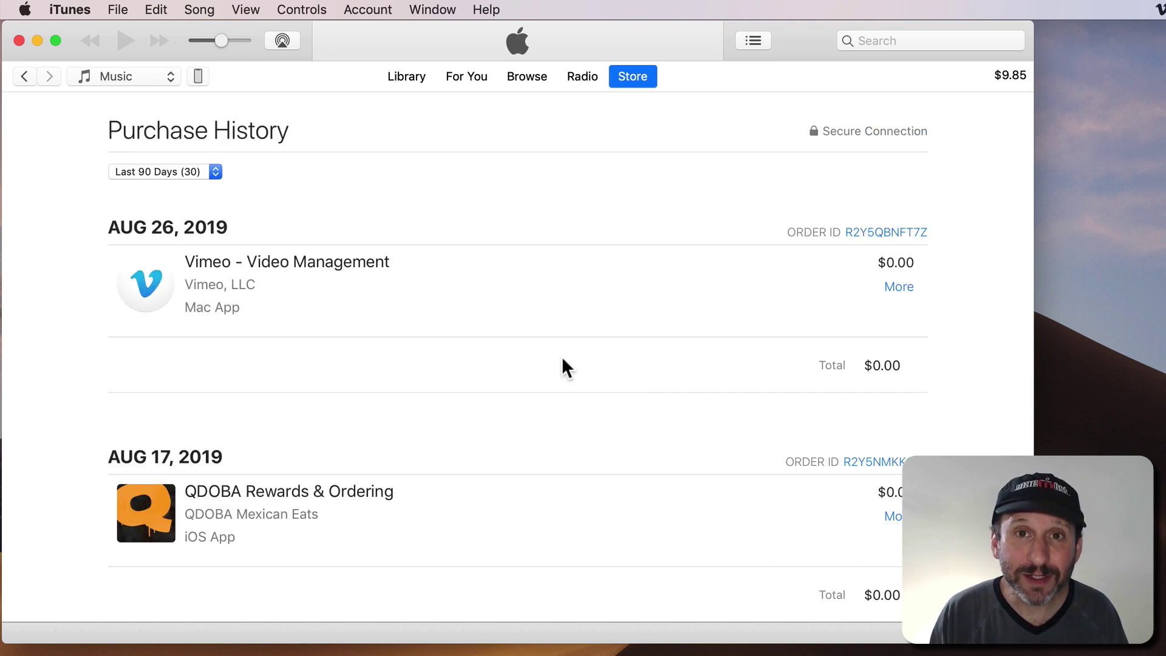
click(171, 173)
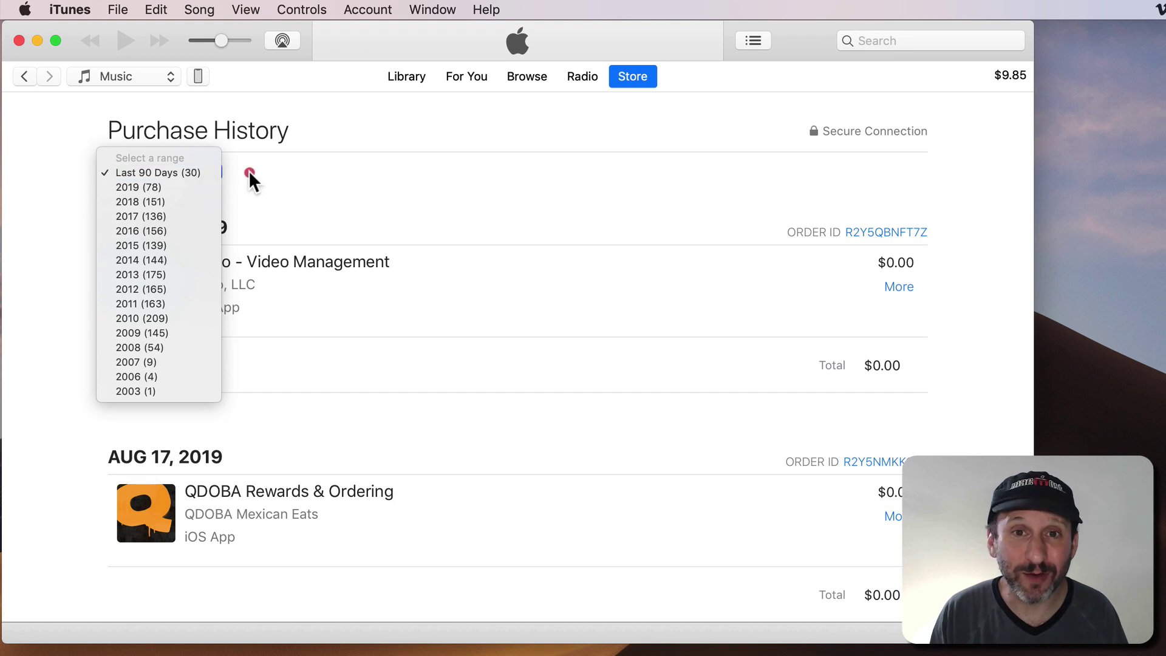
Step: Keep Last 90 Days, expand the Jul 6, 2019 Halide Camera order and choose Report a Problem
click(159, 172)
scroll(136, 218, down, 10)
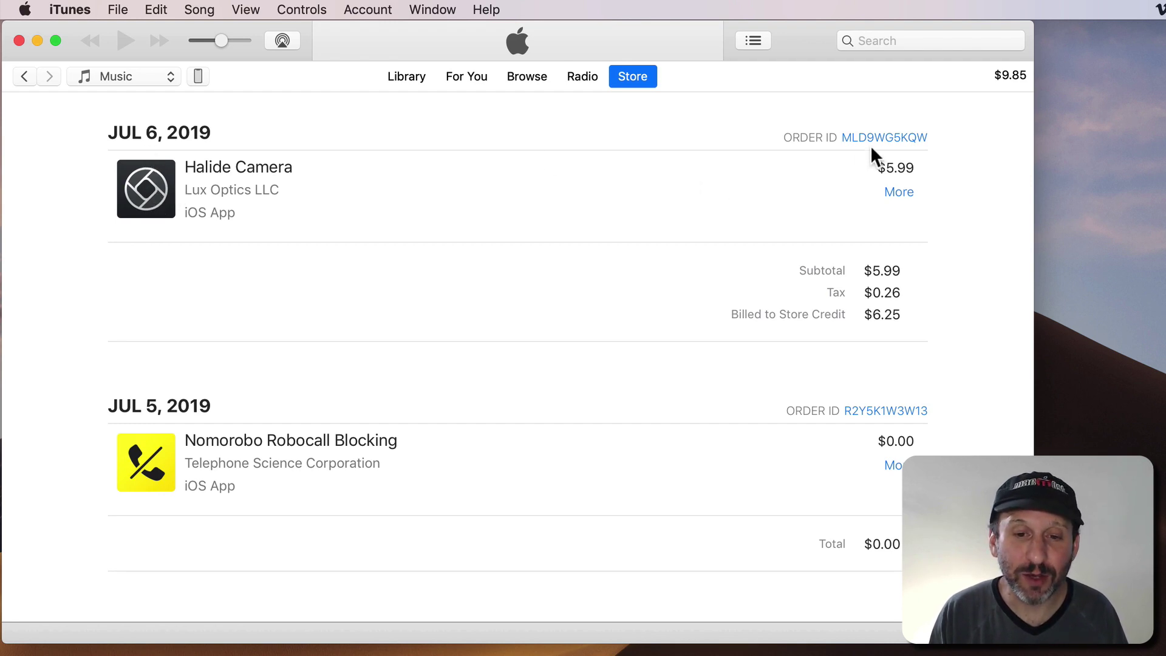
click(894, 193)
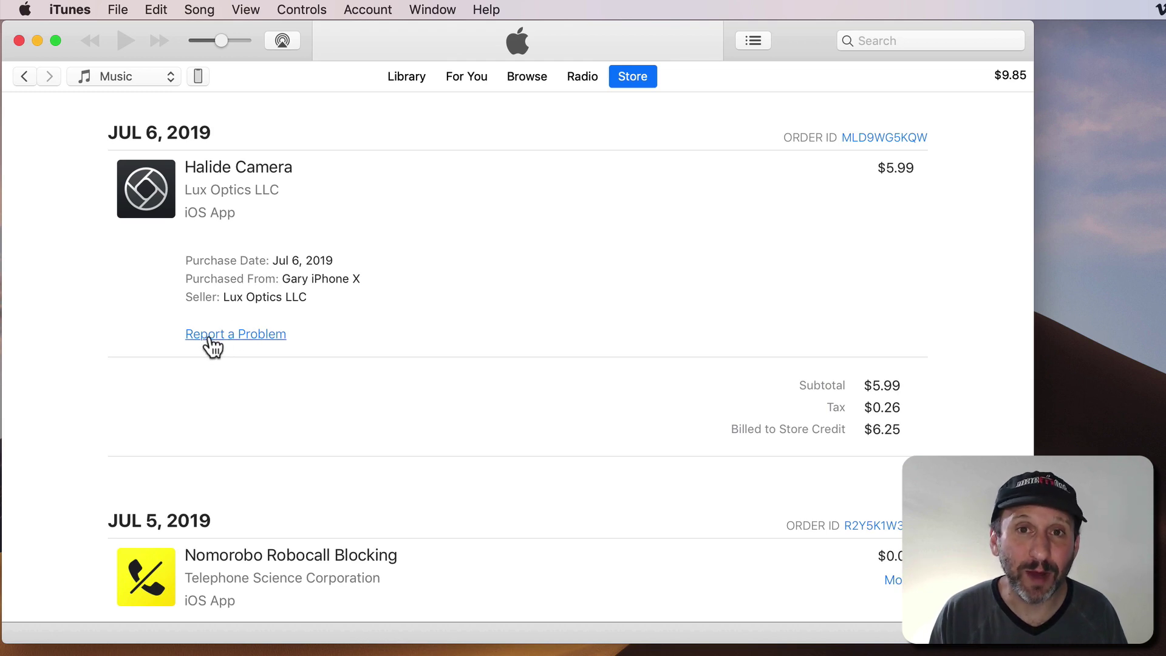
click(209, 340)
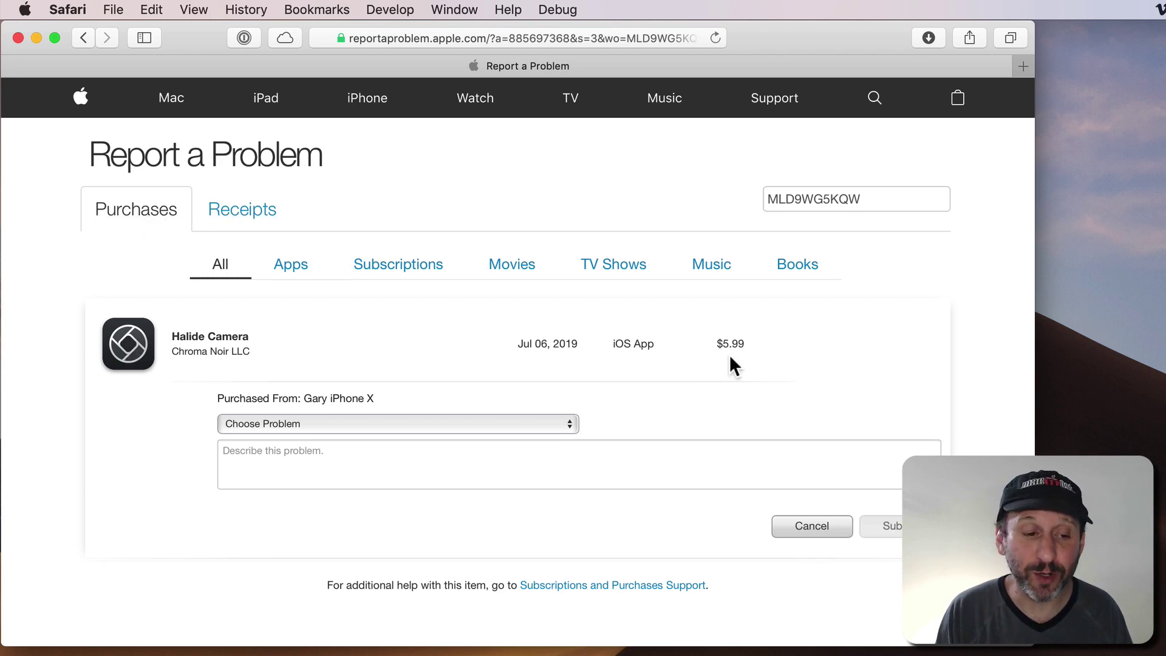
Step: Choose 'I'd like to request a refund' as the problem for the $5.99 Halide Camera purchase
click(340, 424)
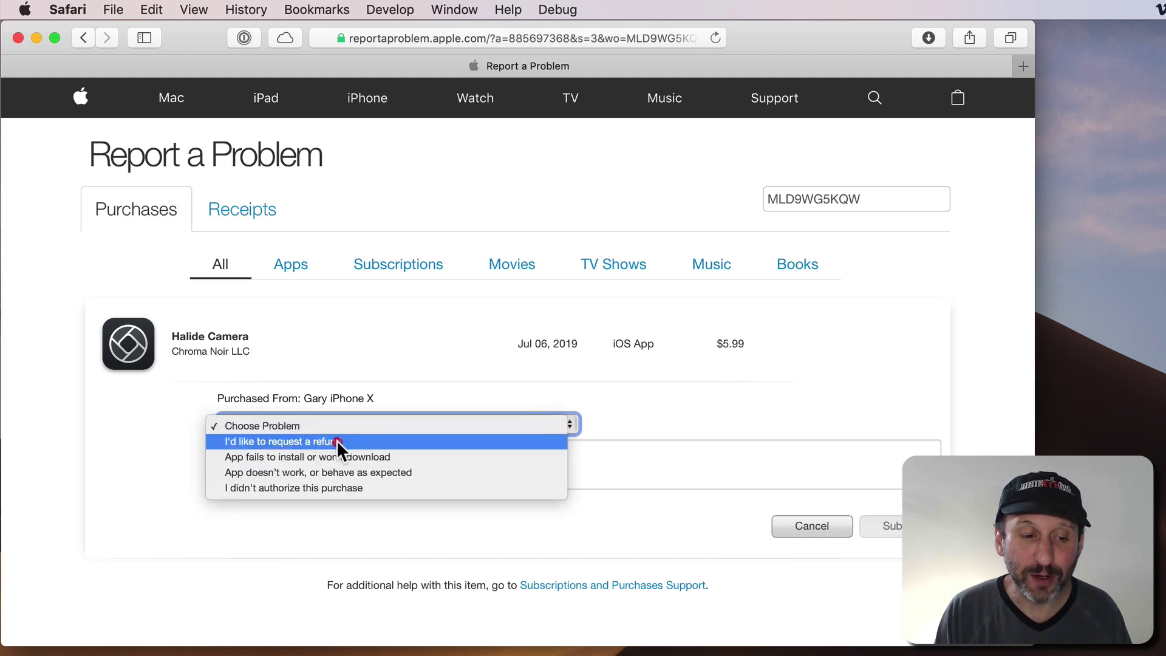
click(336, 440)
click(262, 458)
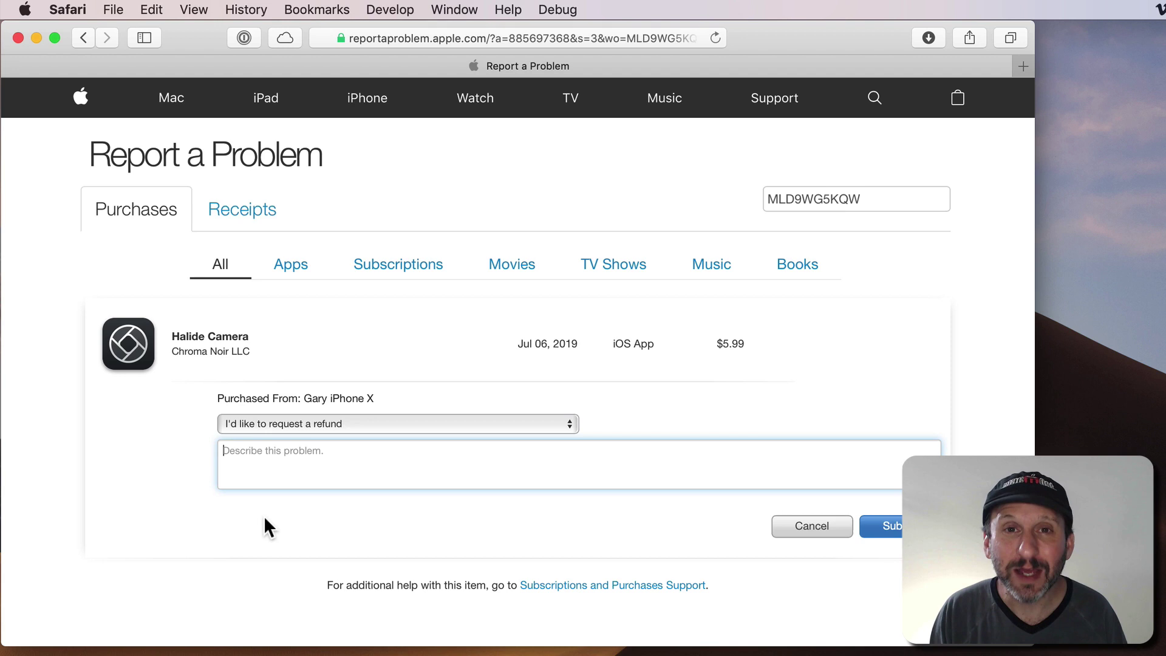
click(229, 457)
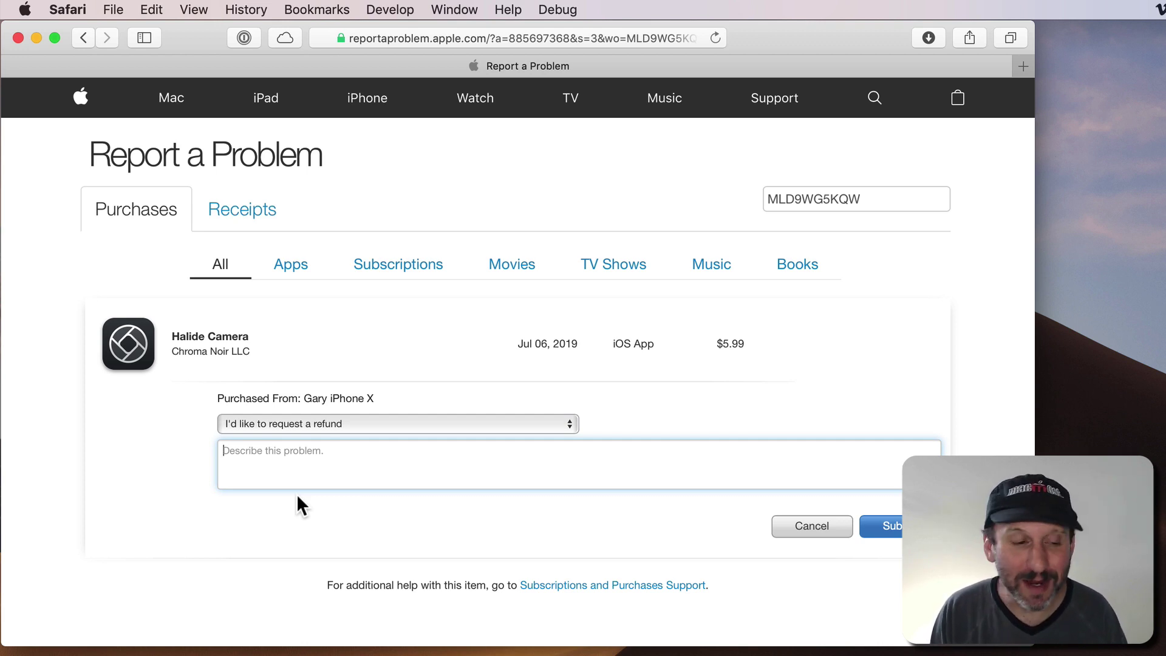
click(260, 429)
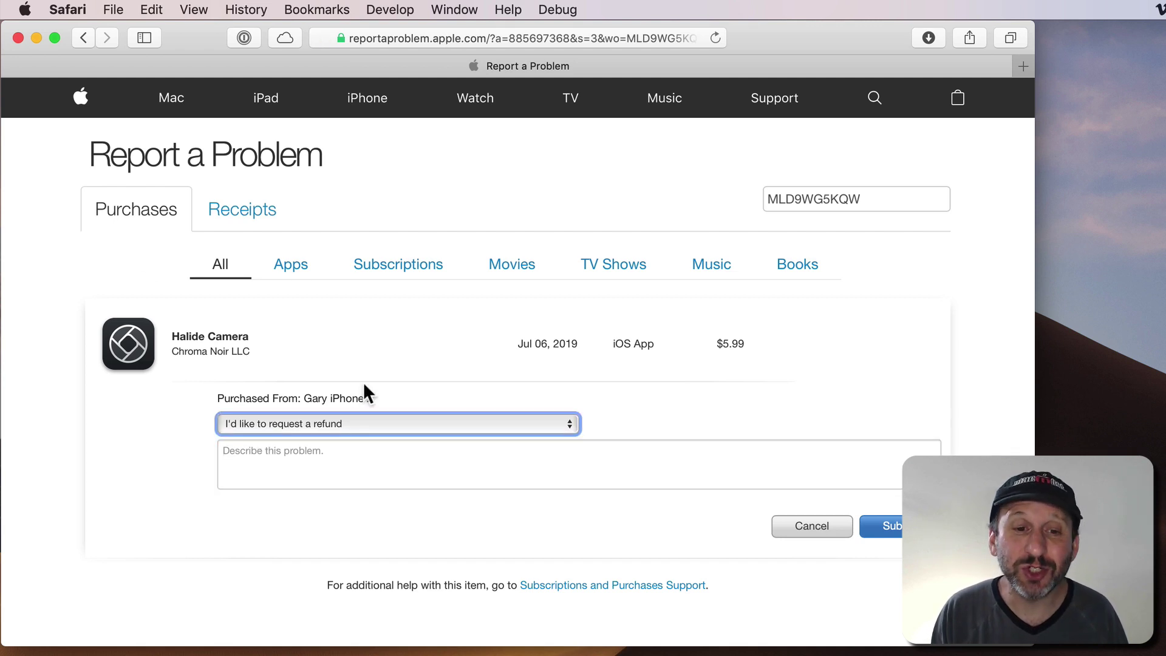
Step: Load reportaproblem.apple.com, check the Apps, Subscriptions, Movies and TV Shows tabs, then return to All
double_click(806, 204)
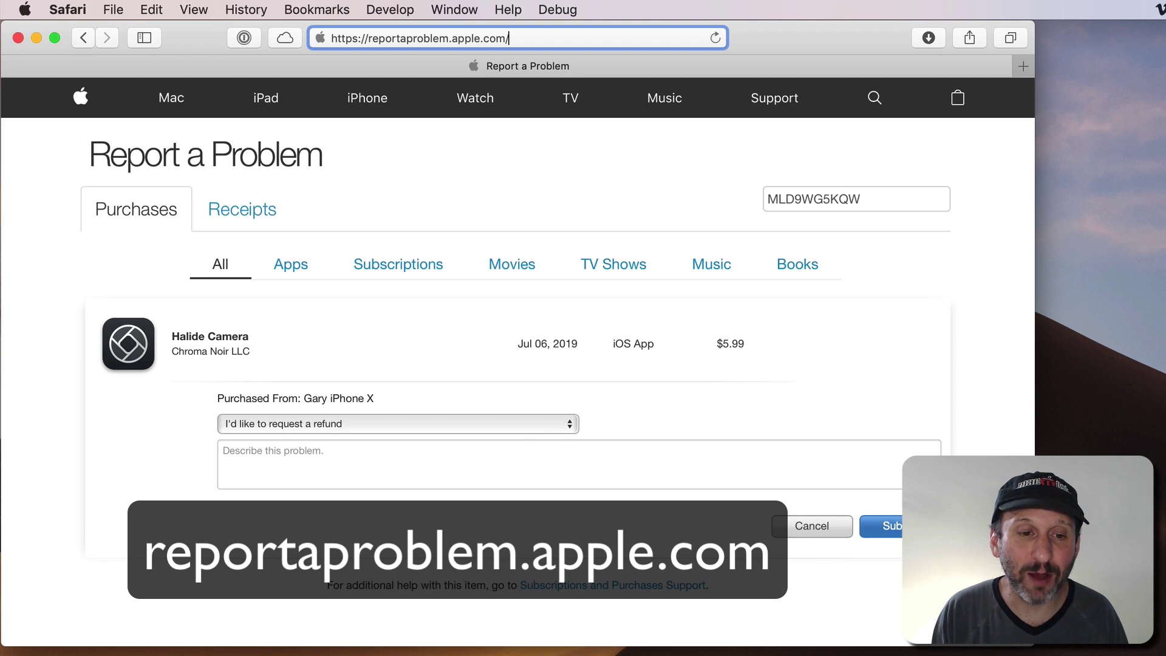
key(Return)
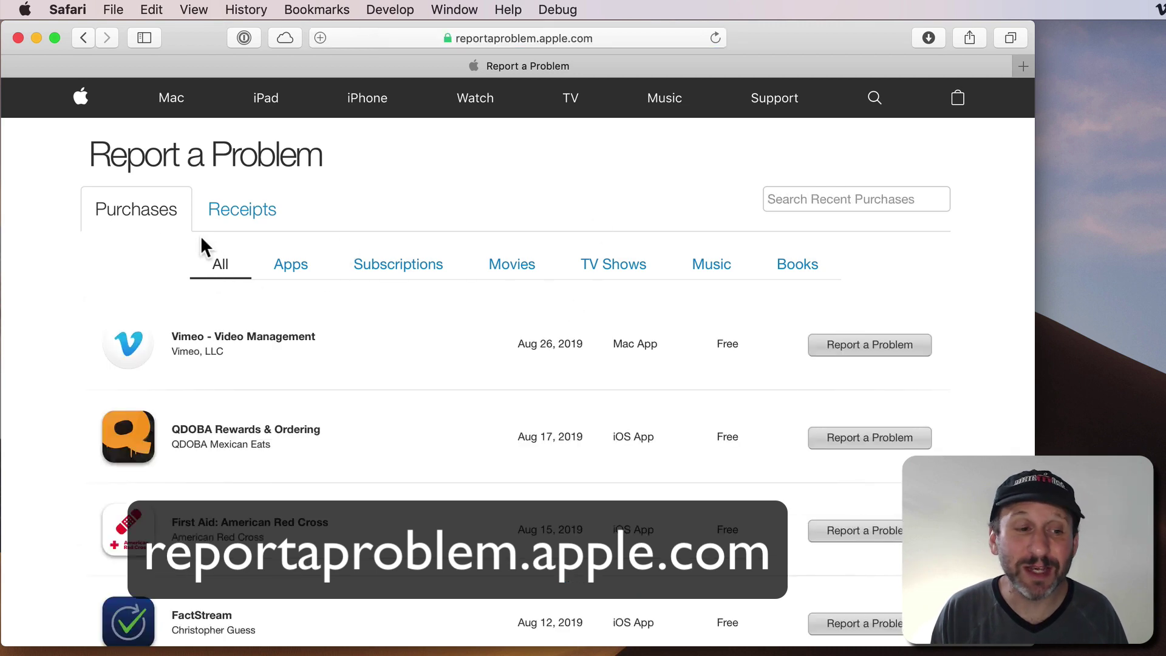
click(292, 273)
click(380, 271)
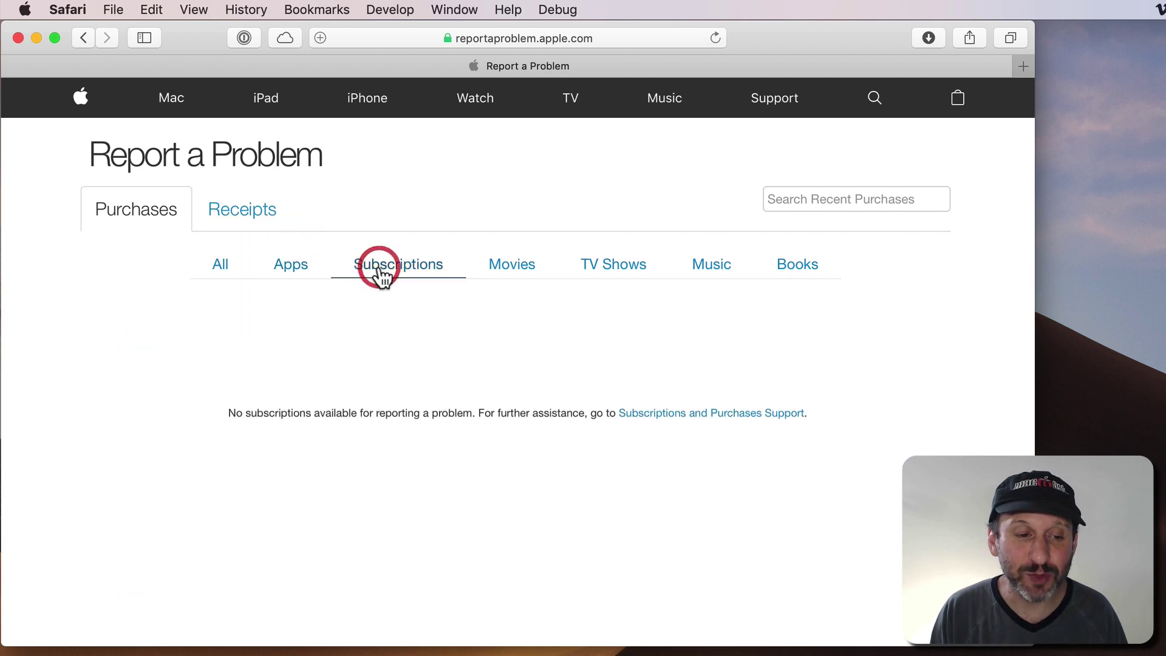
click(515, 274)
click(607, 275)
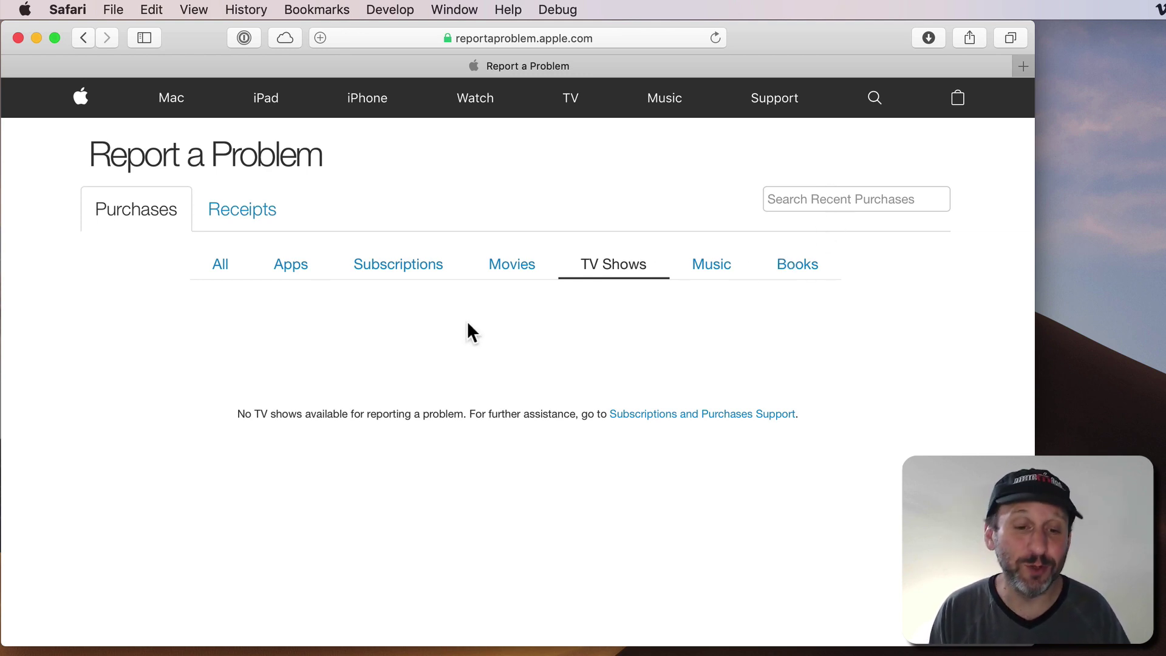
click(213, 264)
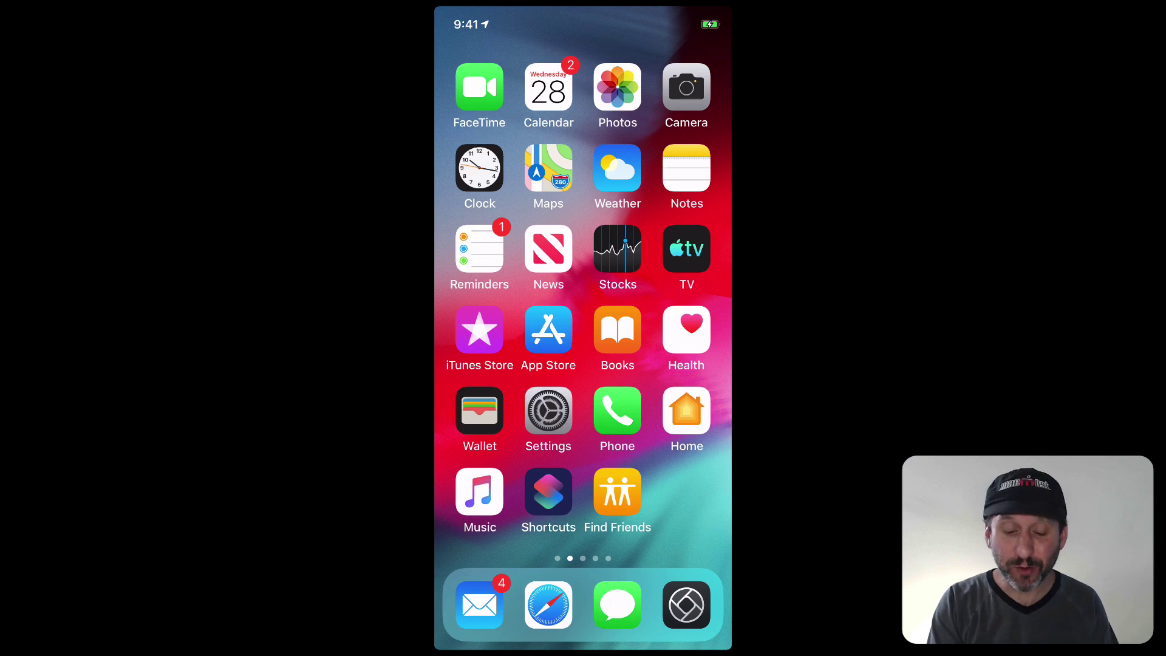
Step: On the iPhone, go from Settings to iTunes & App Store, then Apple ID, then Purchase History for the last 90 days
click(548, 410)
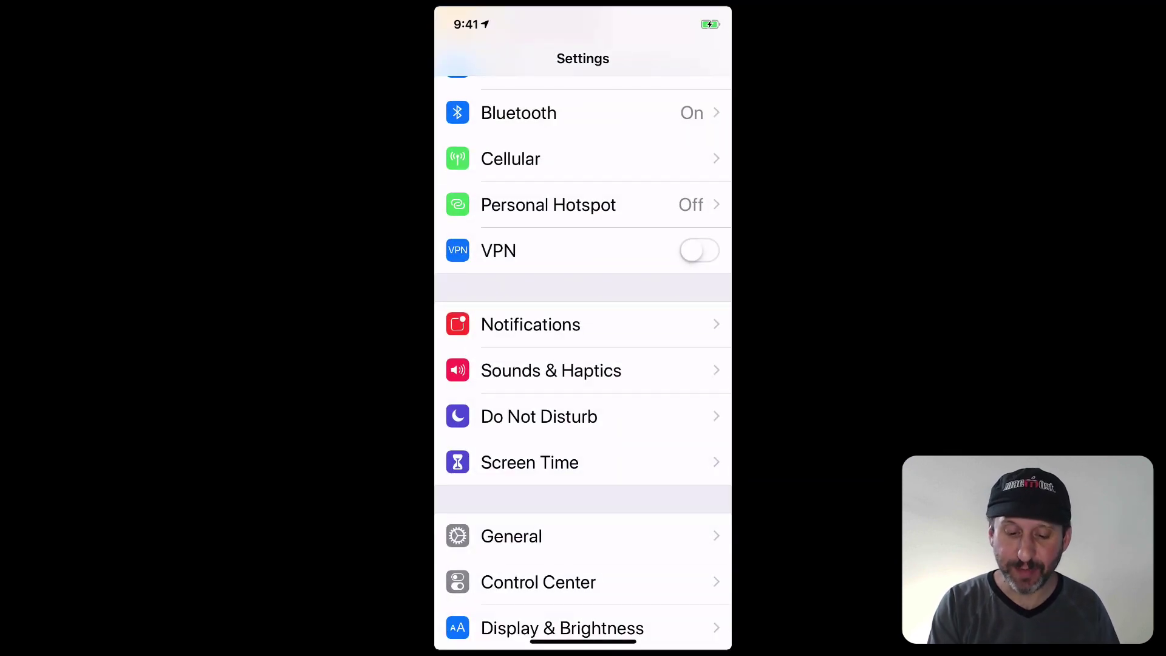
scroll(583, 358, down, 10)
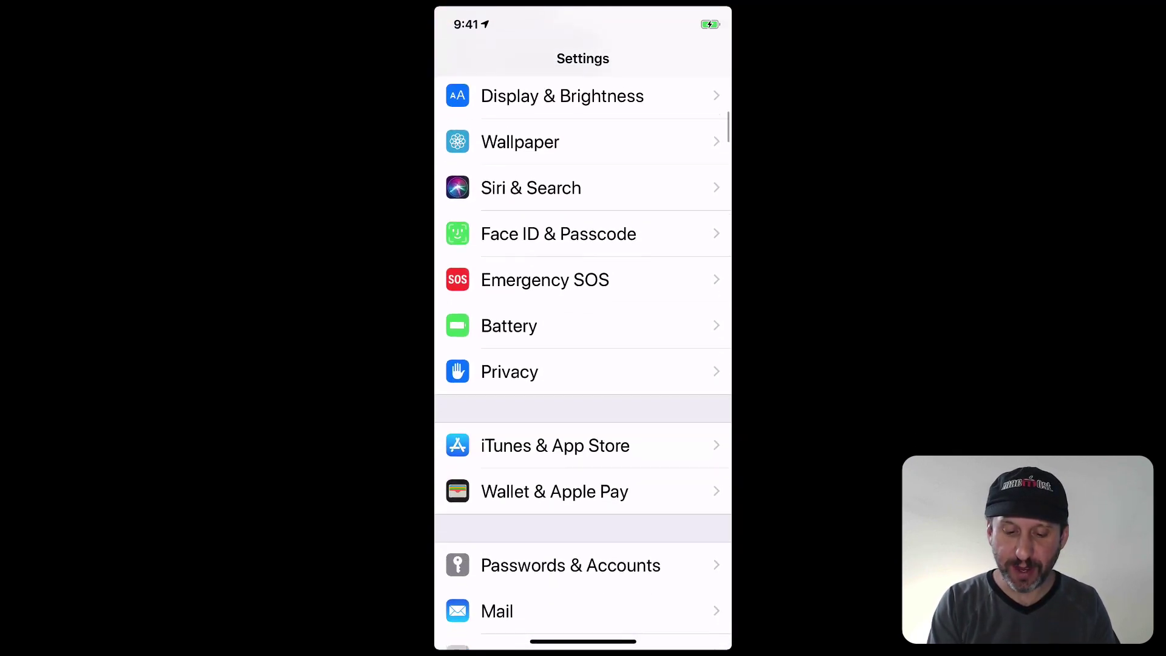
click(555, 354)
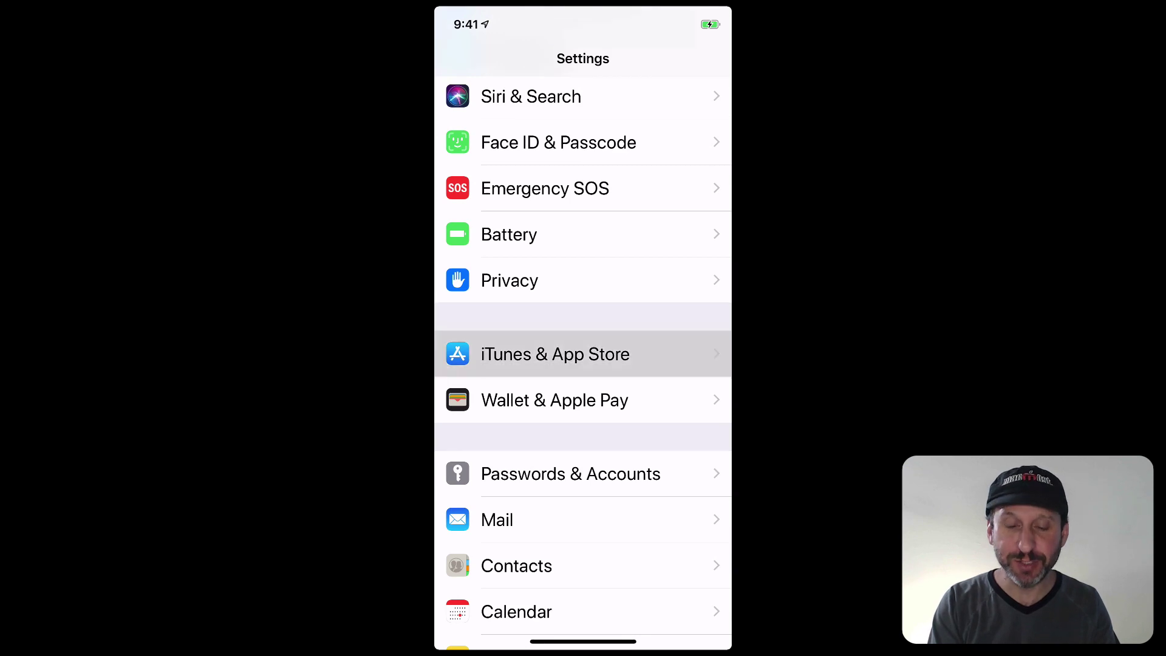
click(554, 354)
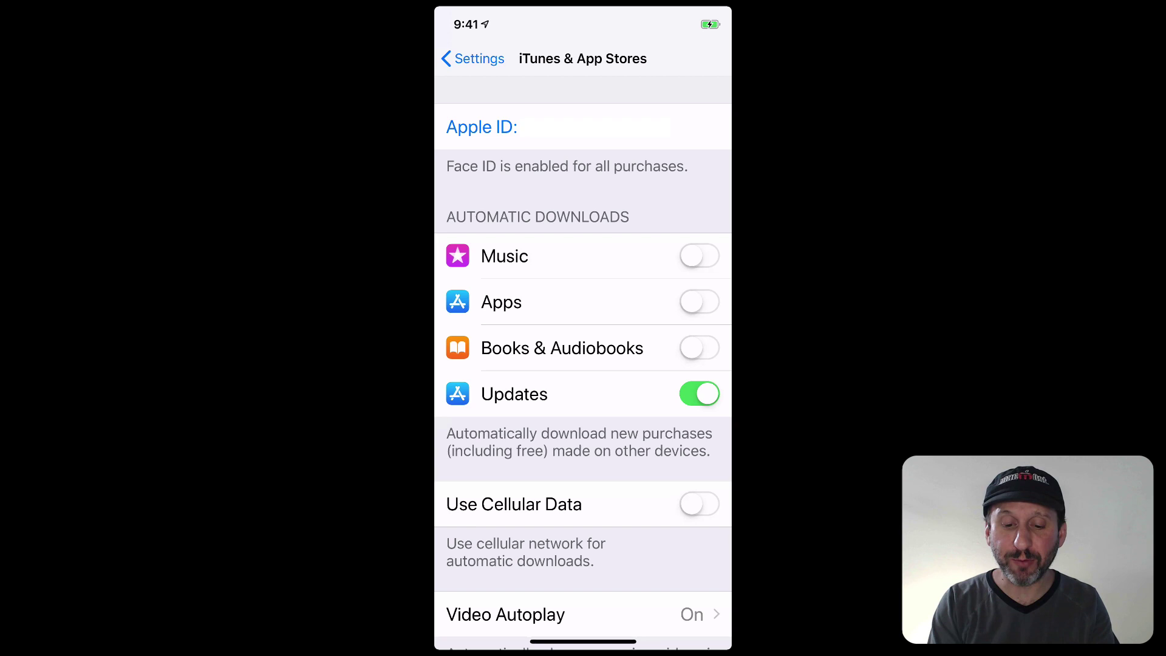
click(481, 127)
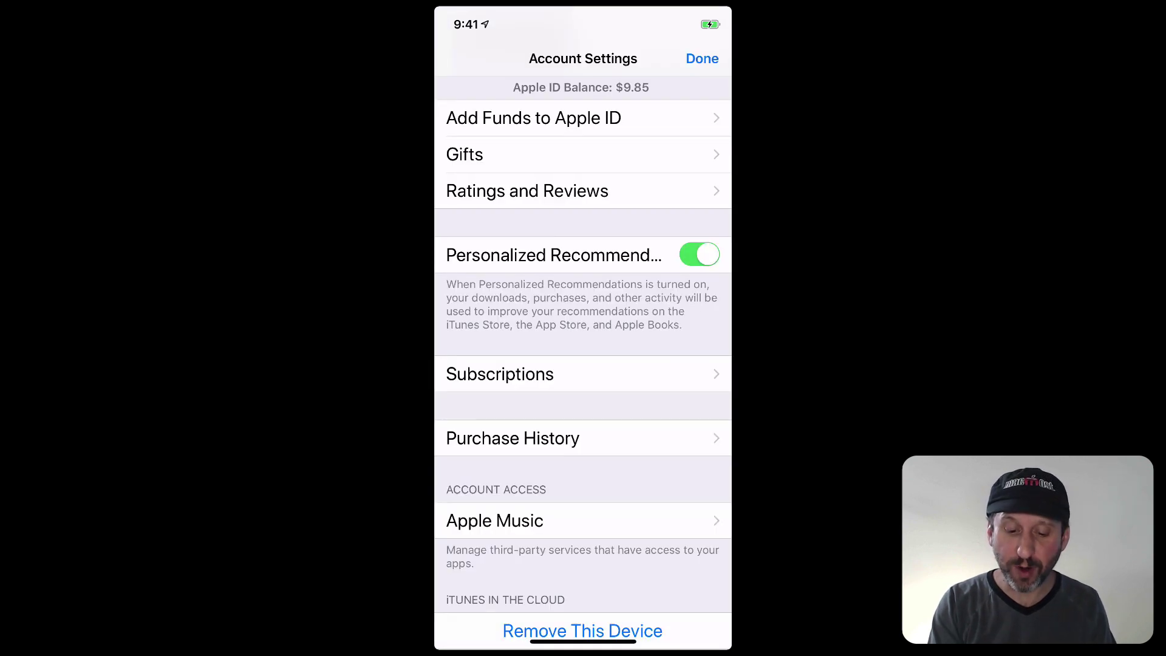
click(513, 438)
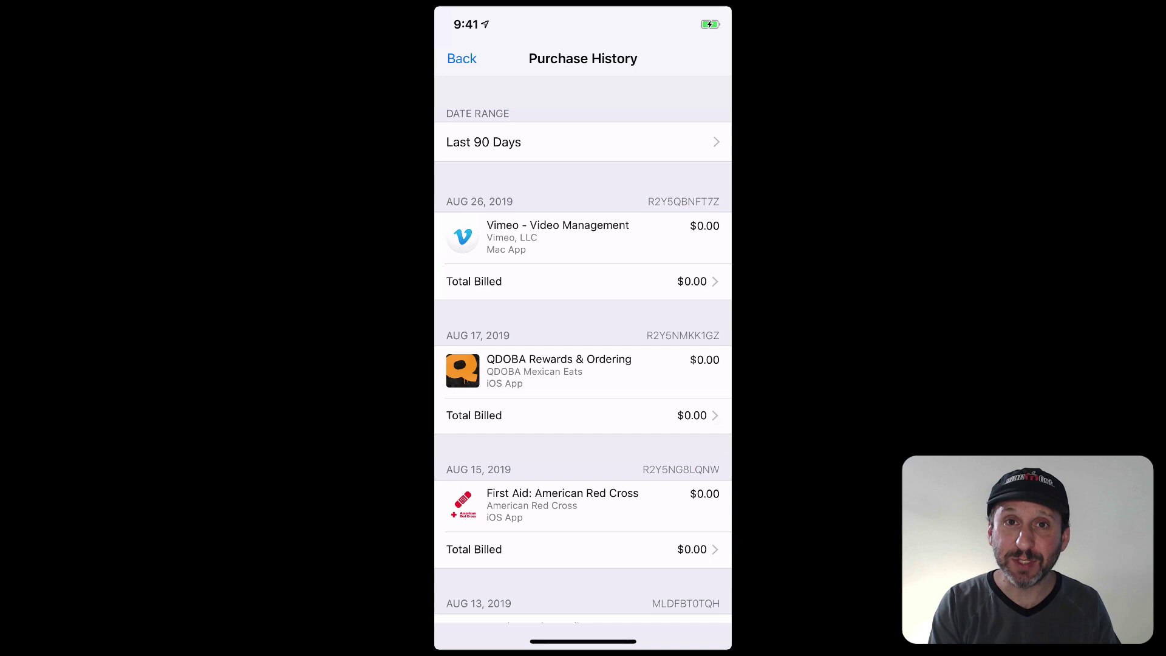
Step: Open the Jul 6, 2019 $6.25 order, select Halide Camera and choose Report a Problem
scroll(583, 365, down, 15)
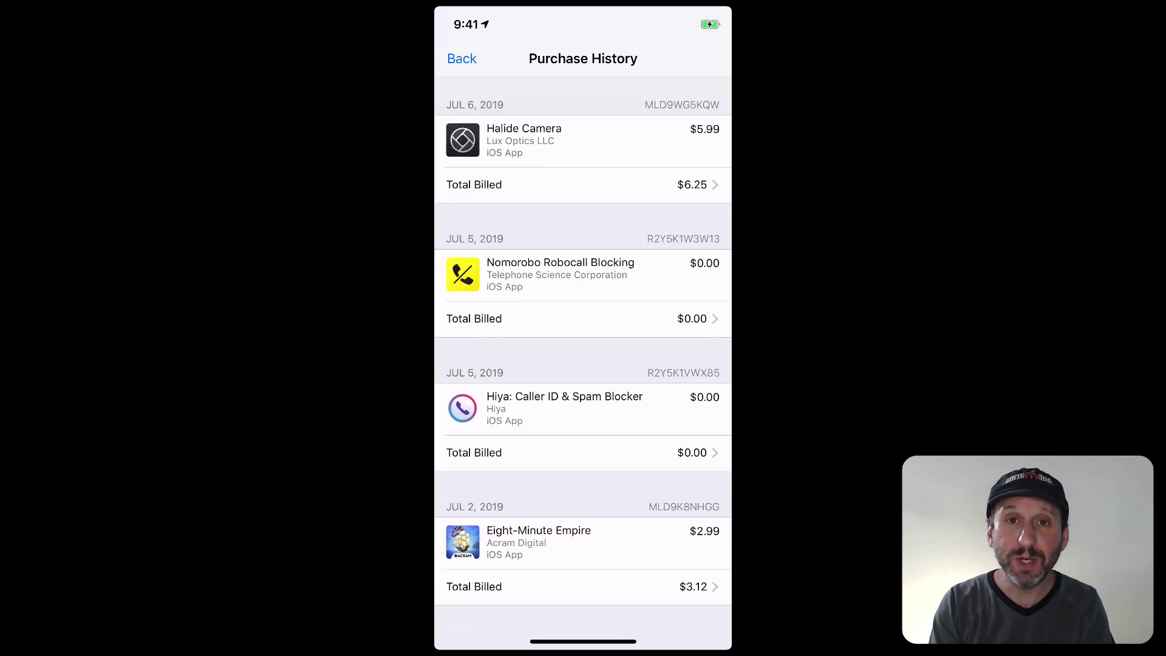
click(471, 185)
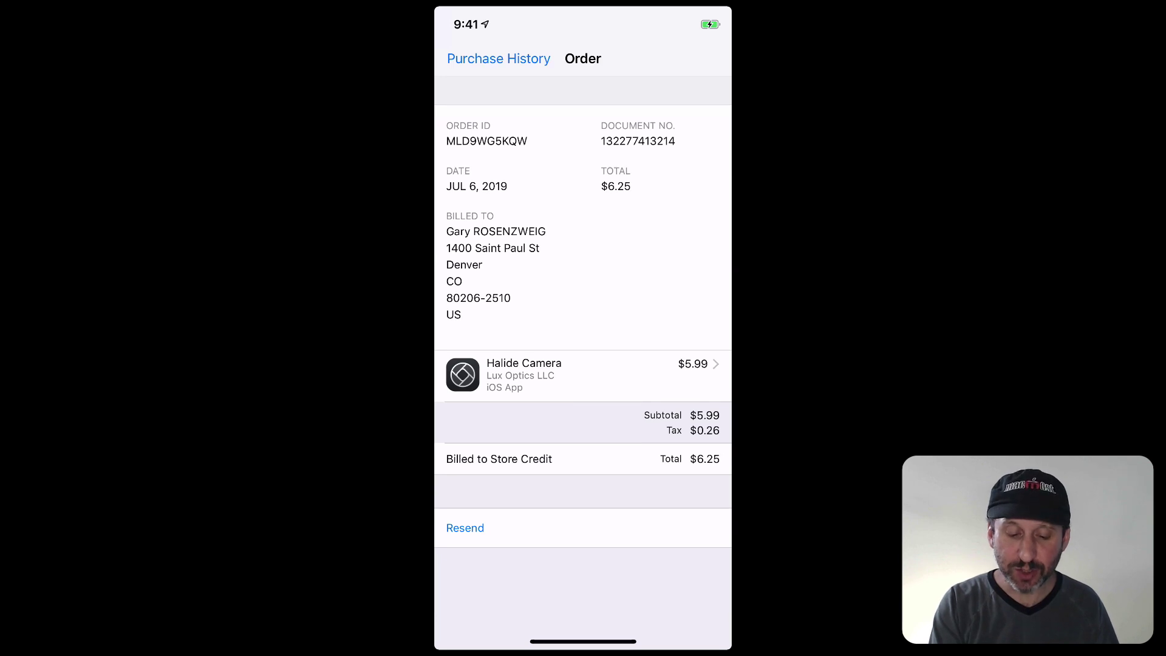
click(463, 375)
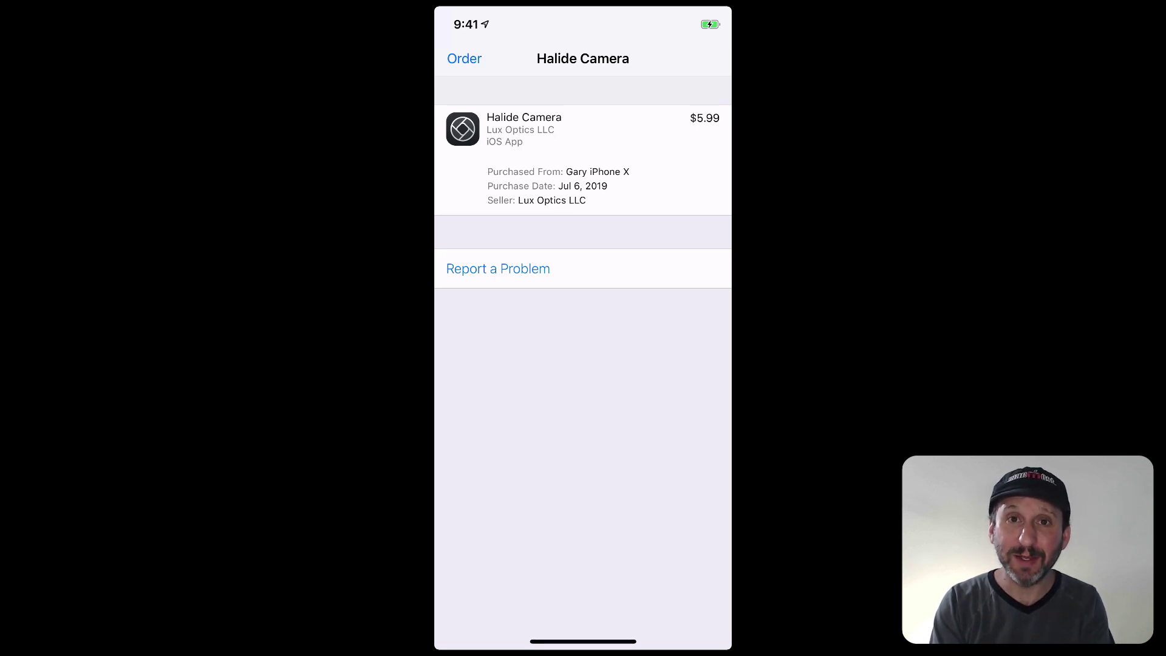
click(496, 270)
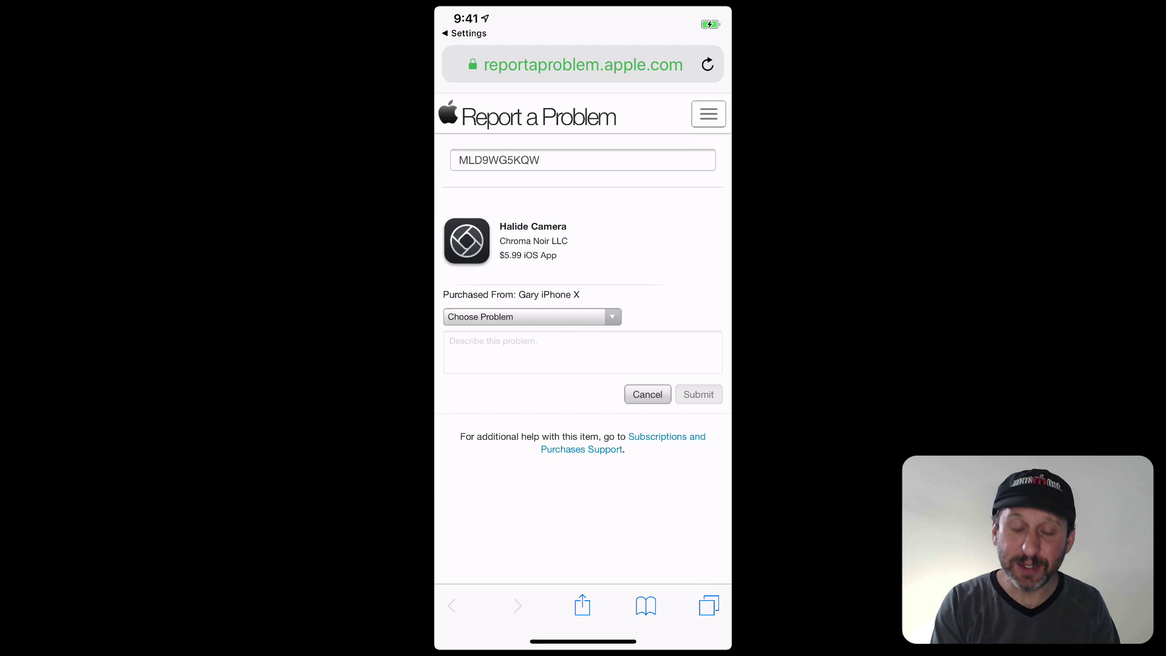
Step: Look through the Choose Problem options for Halide Camera and close the picker without selecting one
click(532, 316)
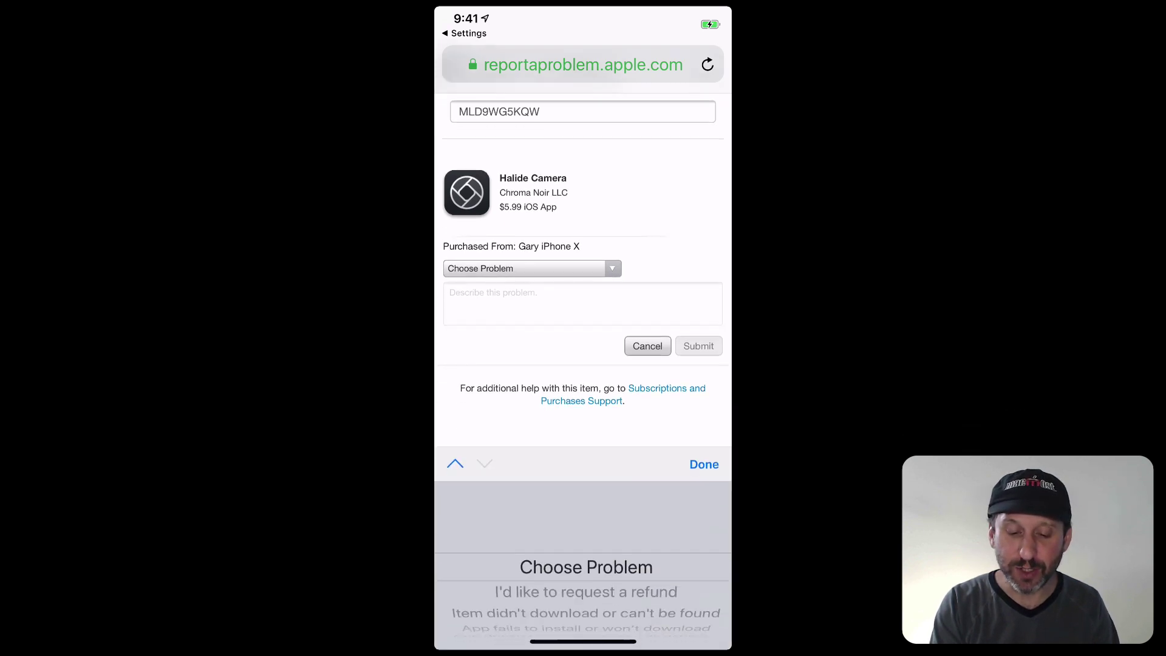
scroll(583, 583, down, 3)
scroll(583, 583, up, 3)
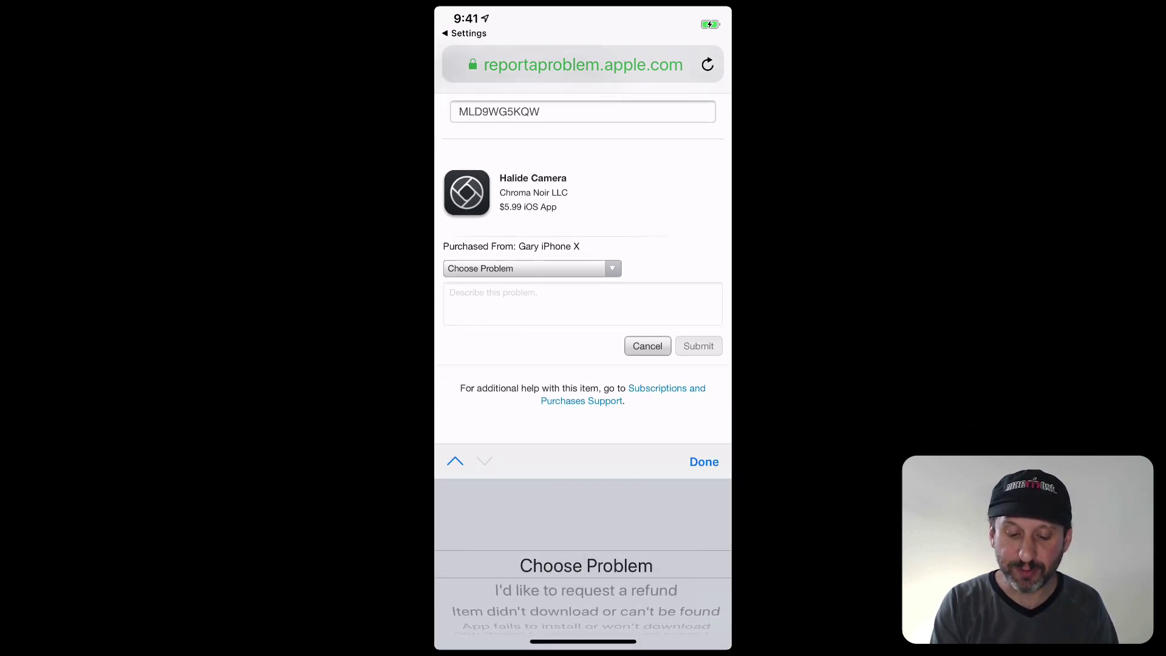
click(703, 462)
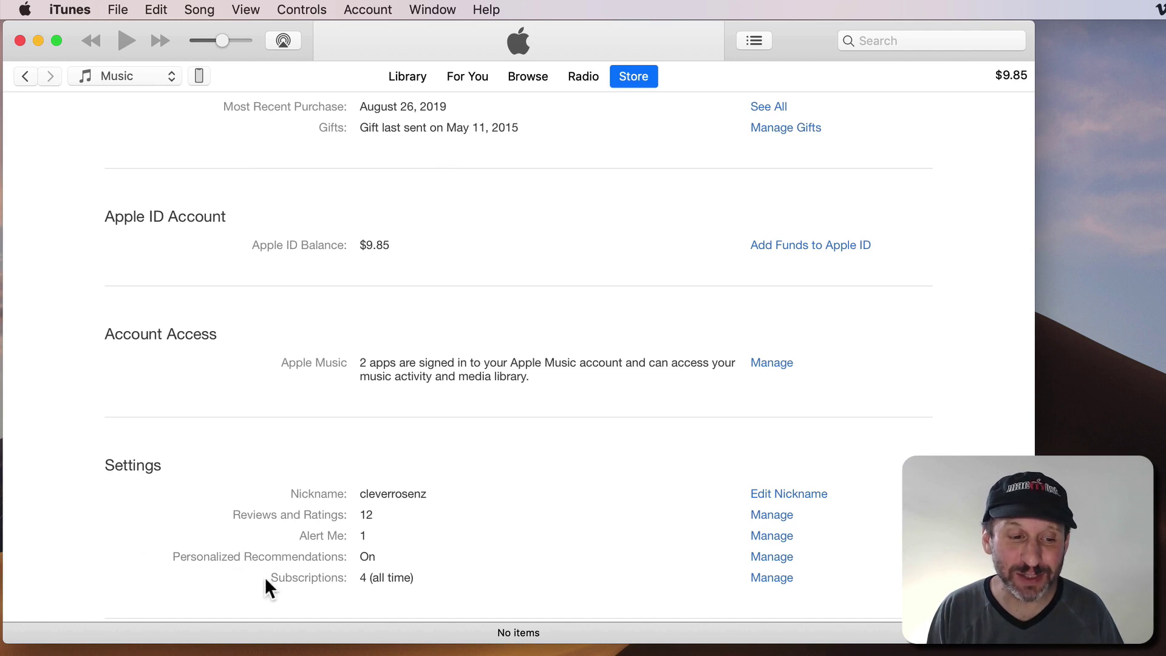
Step: From Account Info, manage Subscriptions and edit the MLB.com At Bat Premium Annual plan
click(774, 573)
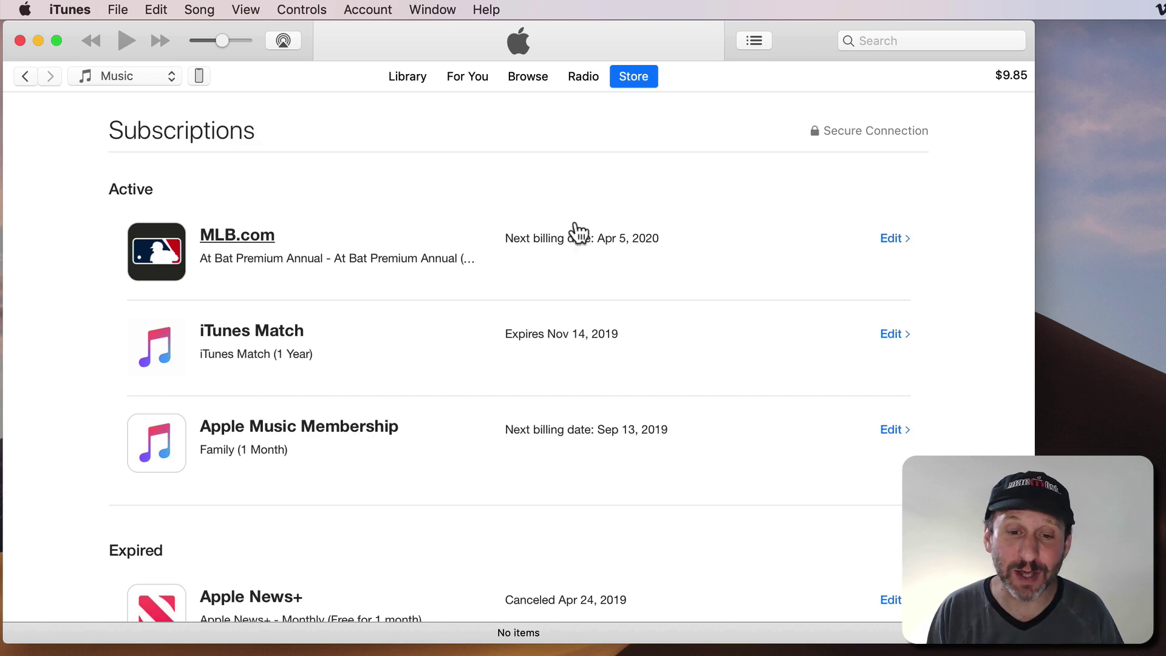
click(890, 239)
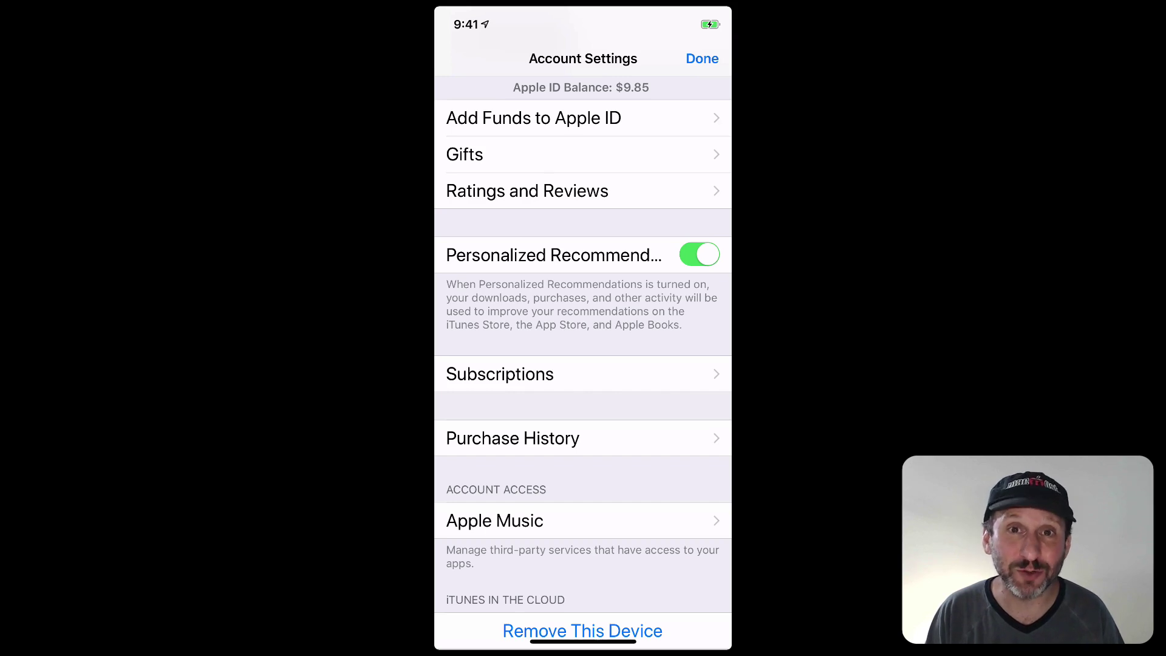
click(494, 372)
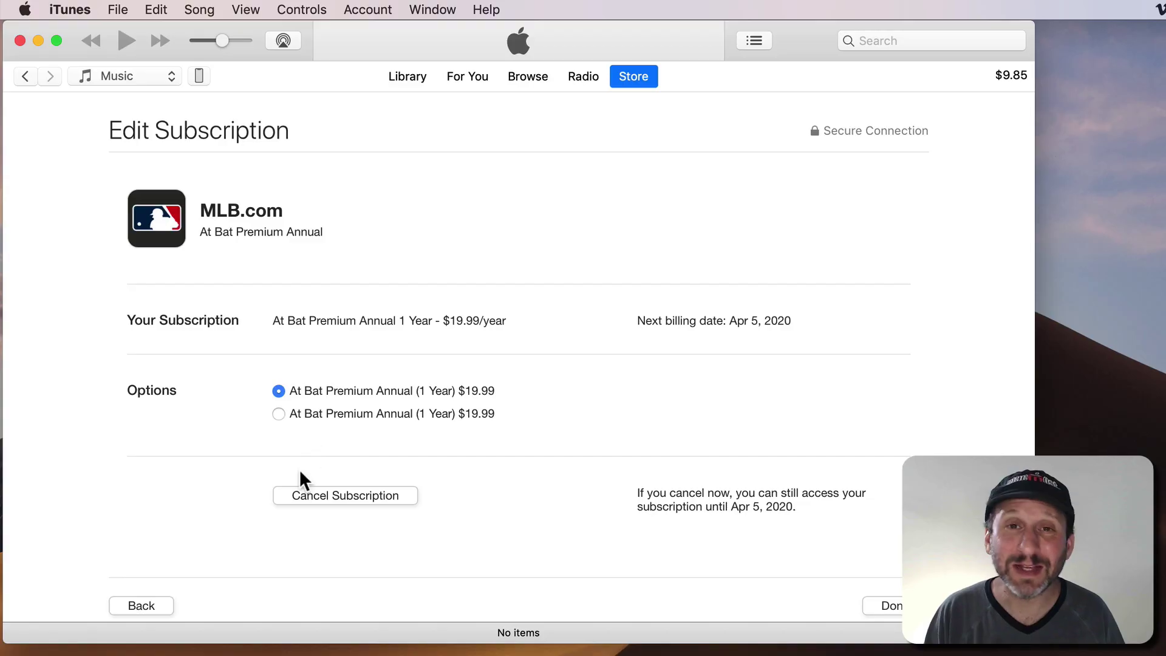